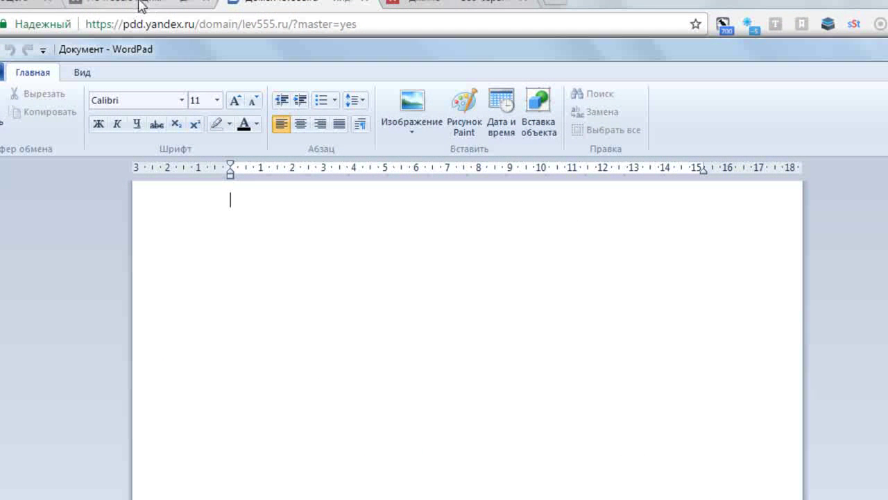
Paste the verification text cf5ff059ca62 from the Yandex page into the WordPad document
left_click(382, 26)
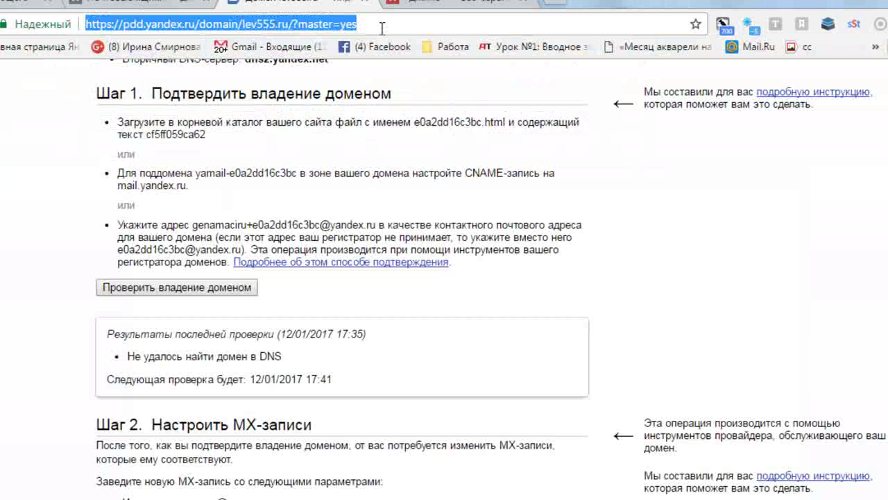
left_click(149, 134)
left_click_drag(157, 134, 196, 134)
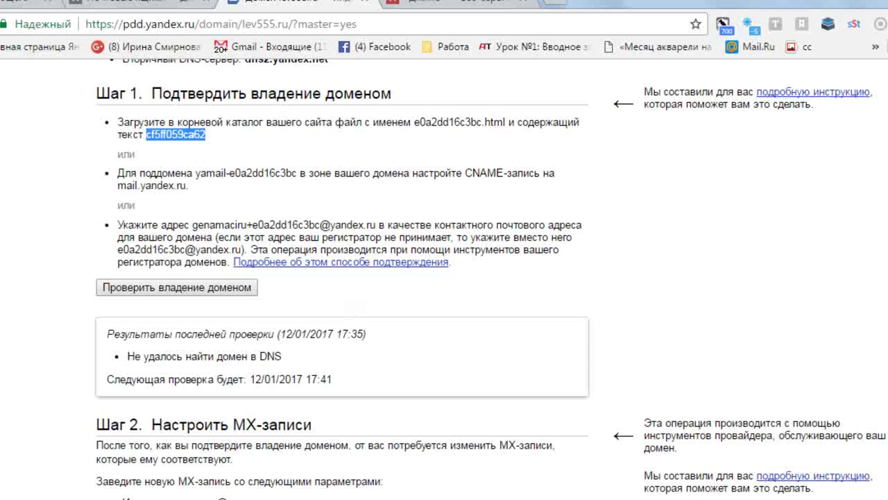
left_click(416, 497)
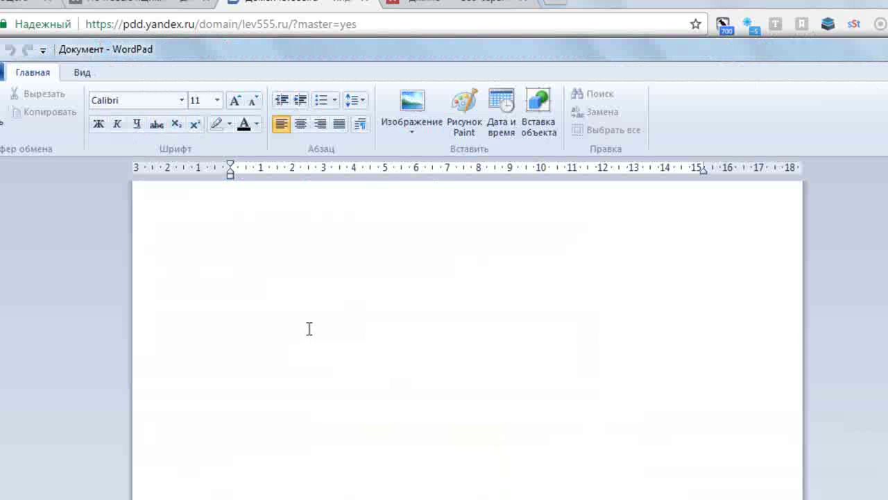
type("cf5ff059ca62")
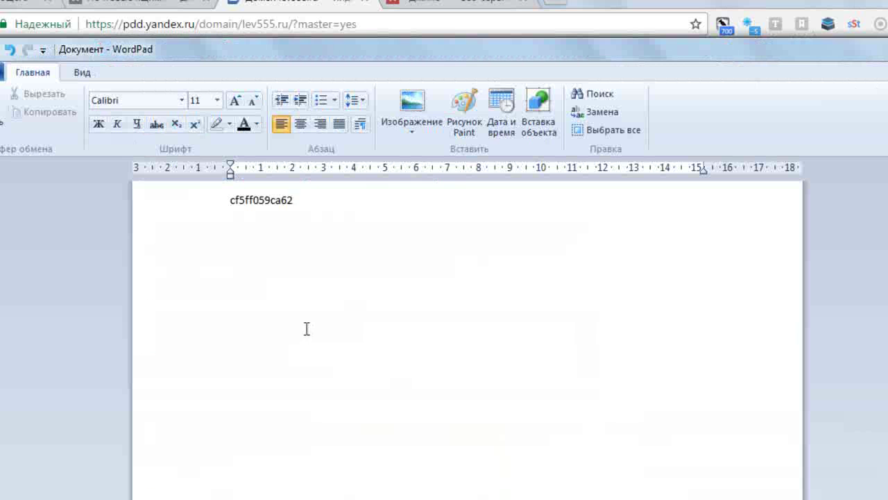
Select the required file name e0a2dd16c3bc.html on the Yandex page
left_click(357, 12)
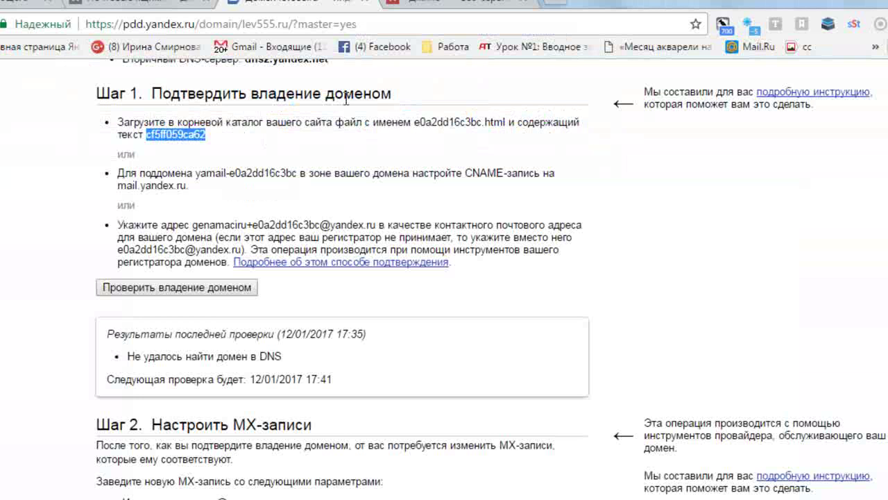
left_click(415, 122)
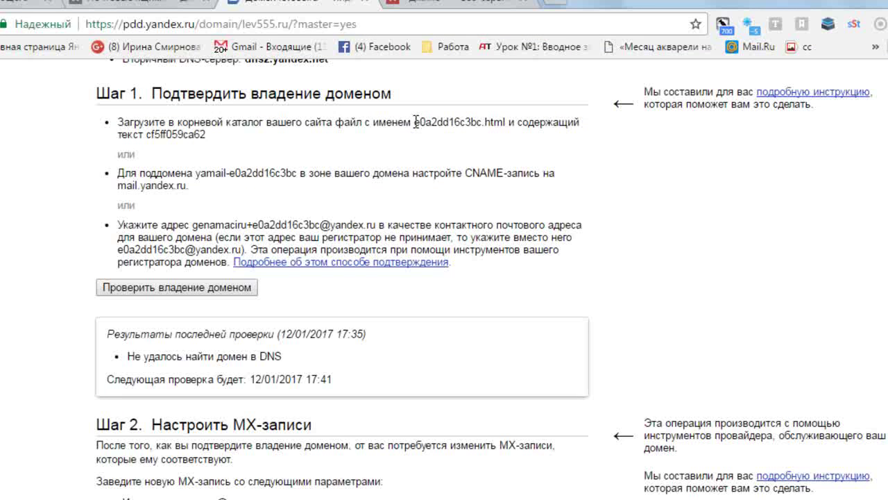
left_click_drag(426, 125, 501, 126)
key("ctrl+c")
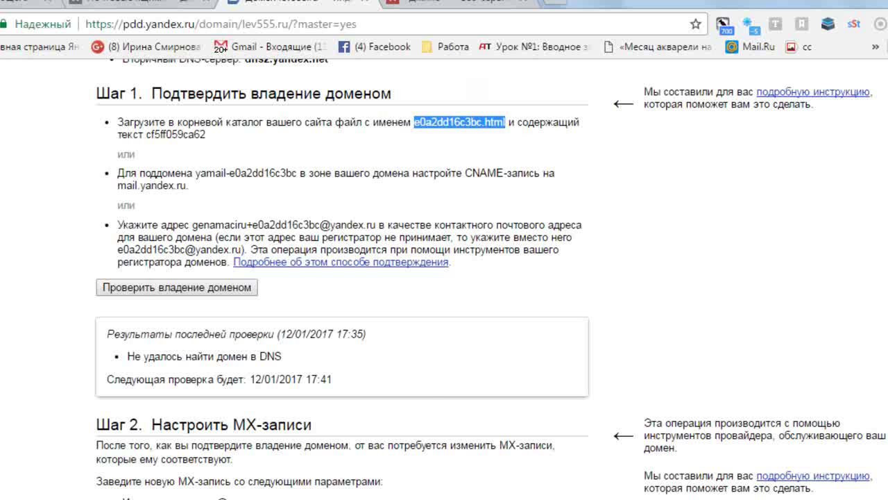
Save the WordPad document to the Desktop under the name e0a2dd16c3bc.html
left_click(416, 499)
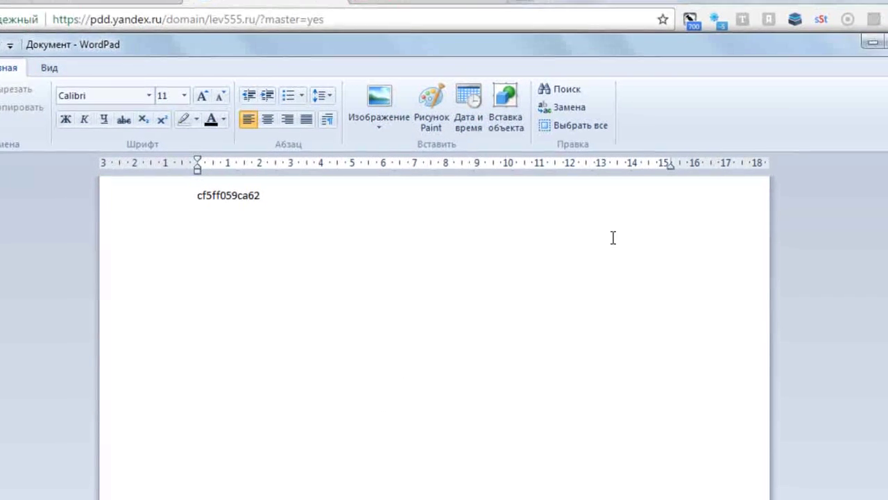
left_click(858, 32)
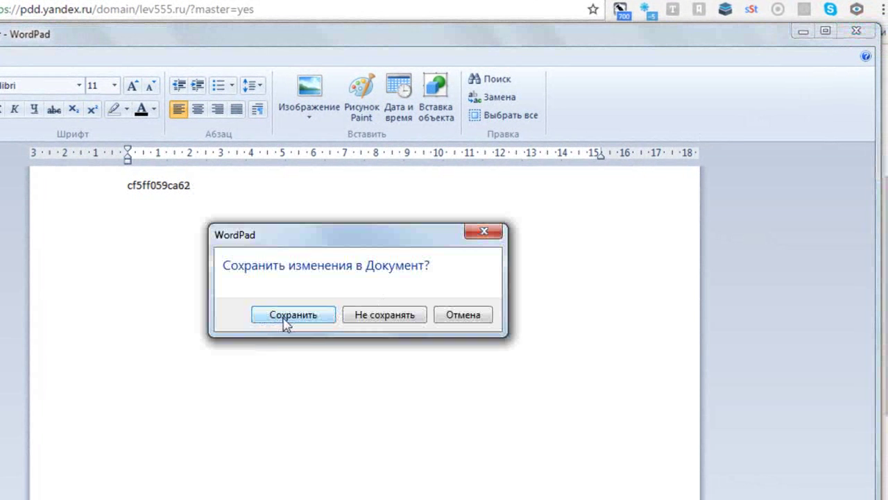
left_click(282, 322)
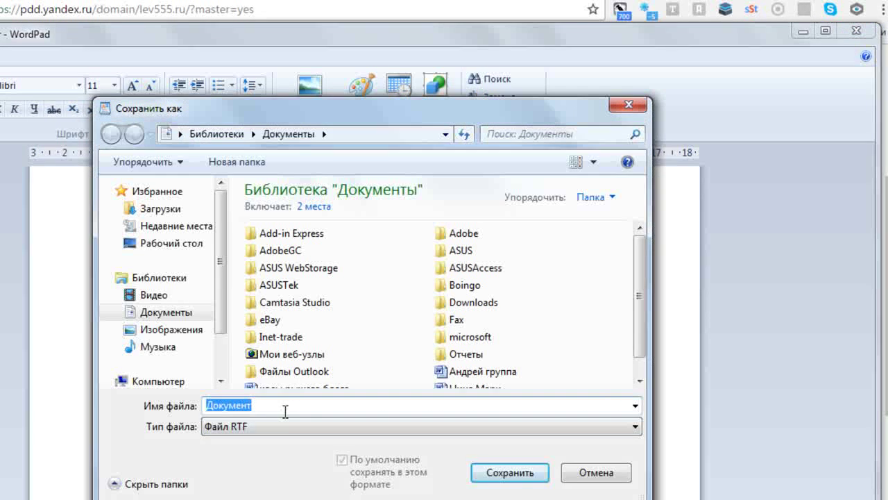
key("ctrl+v")
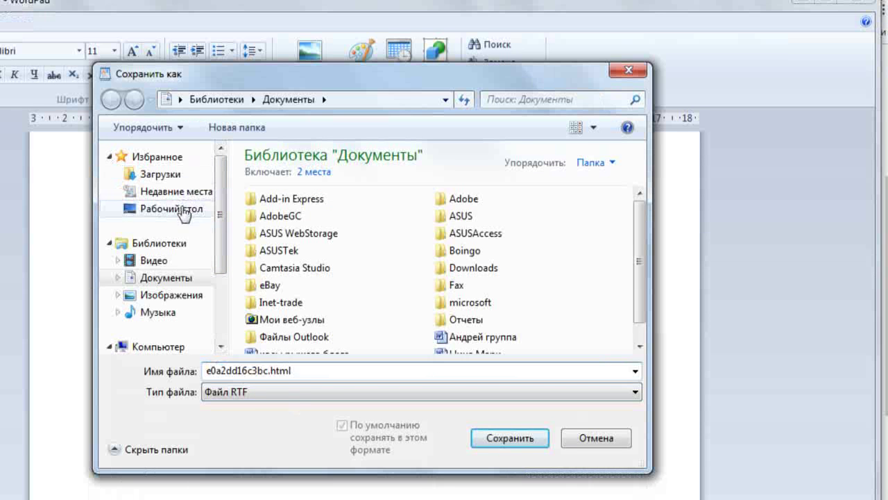
left_click(185, 210)
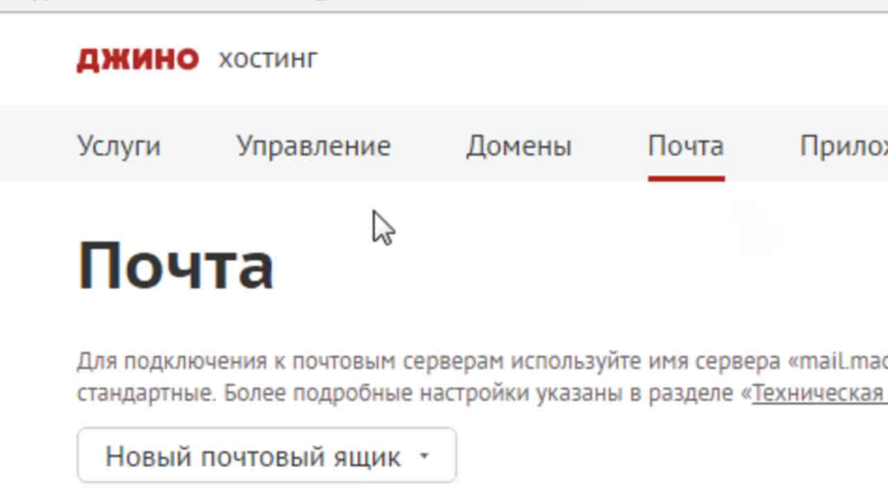
Open the domains/lev555.ru folder in Jino's file manager
left_click(264, 57)
left_click(179, 136)
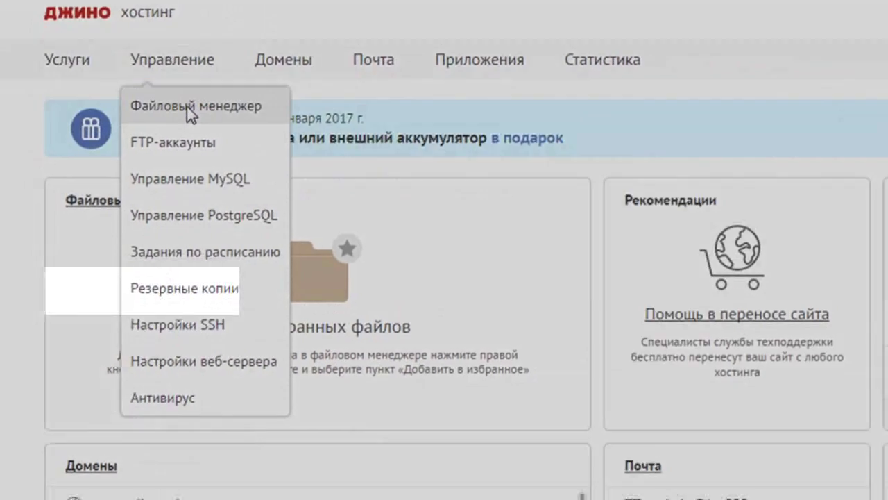
left_click(187, 125)
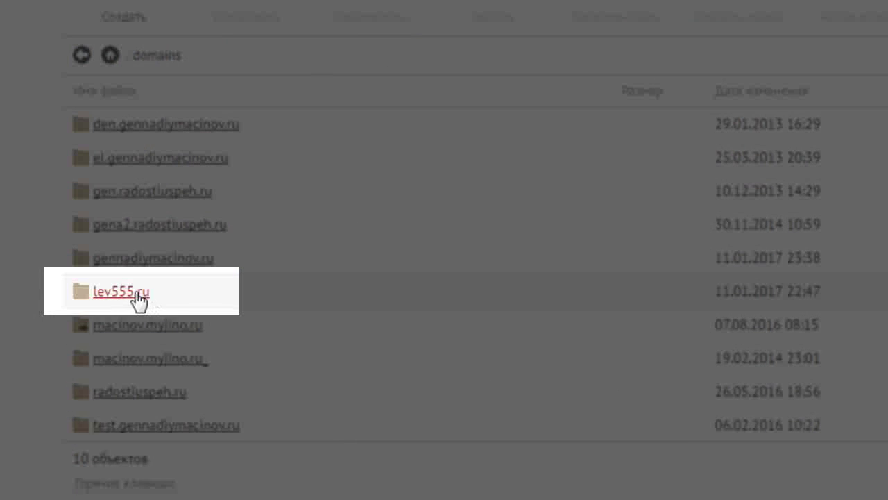
left_click(136, 300)
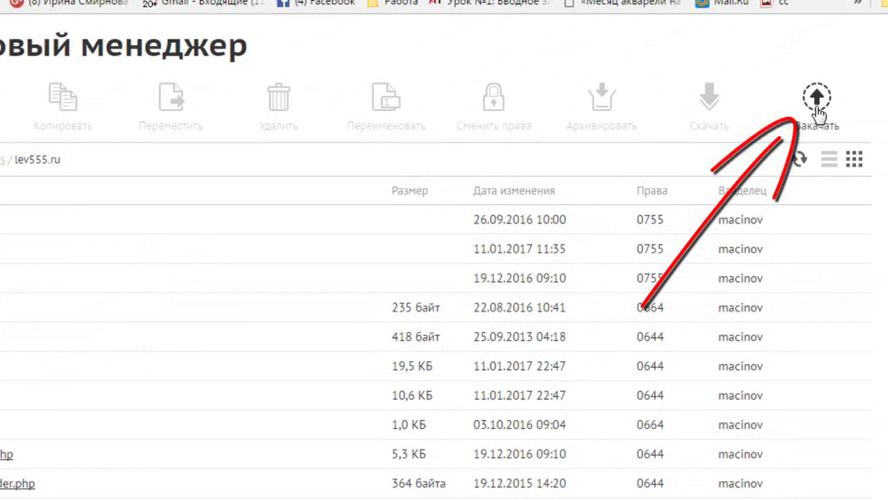
Upload e0a2dd16c3bc.html from the Desktop into the lev555.ru folder
left_click(818, 105)
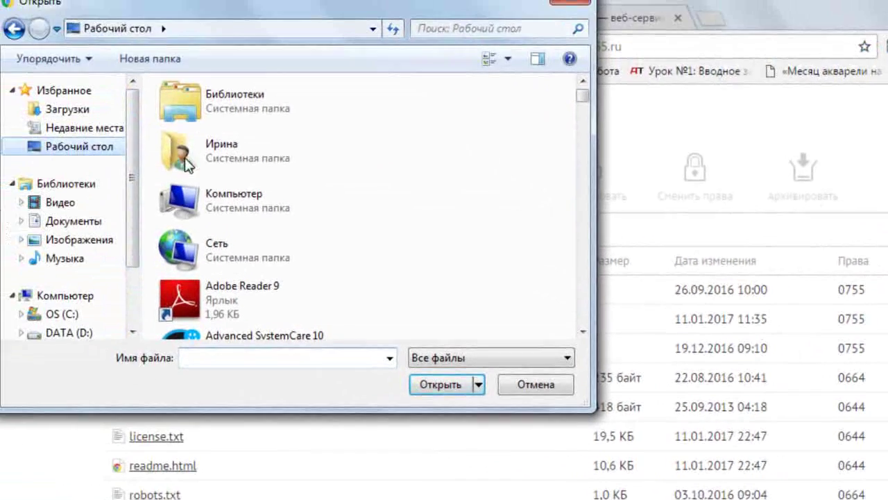
scroll(349, 121, "down", 15)
scroll(490, 169, "down", 3)
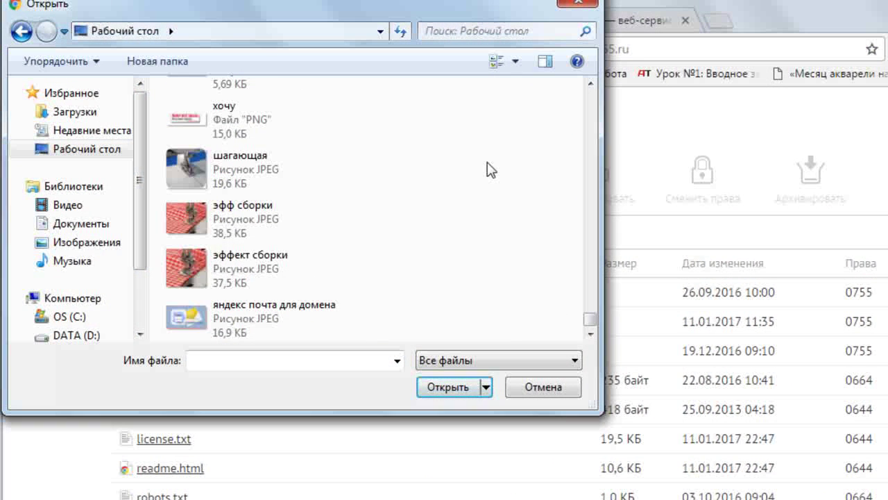
scroll(209, 184, "up", 10)
left_click(208, 204)
left_click(448, 386)
scroll(872, 323, "down", 4)
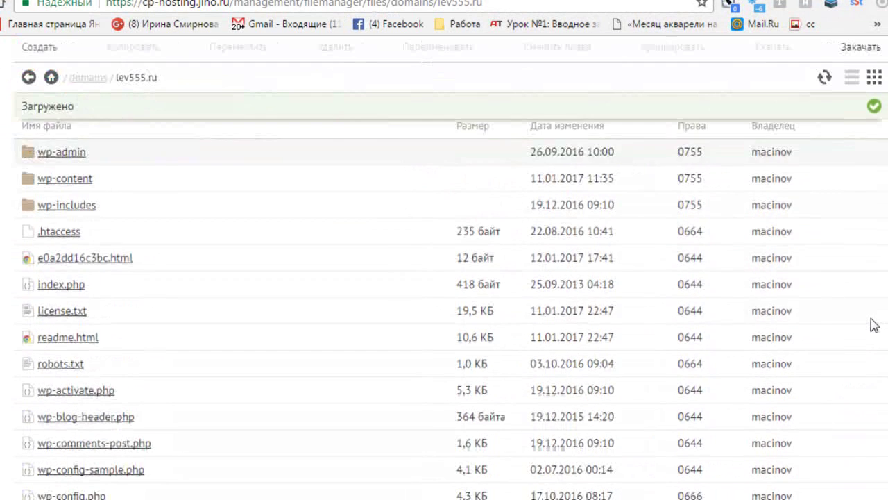
scroll(873, 324, "up", 3)
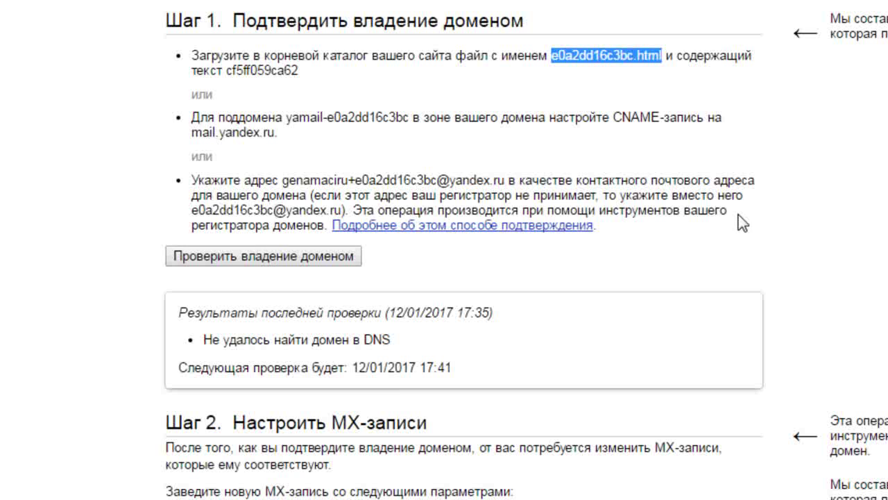
Review Step 2's MX settings (@, MX, mx.yandex.net., priority 10) and the delegation guide
scroll(644, 268, "down", 7)
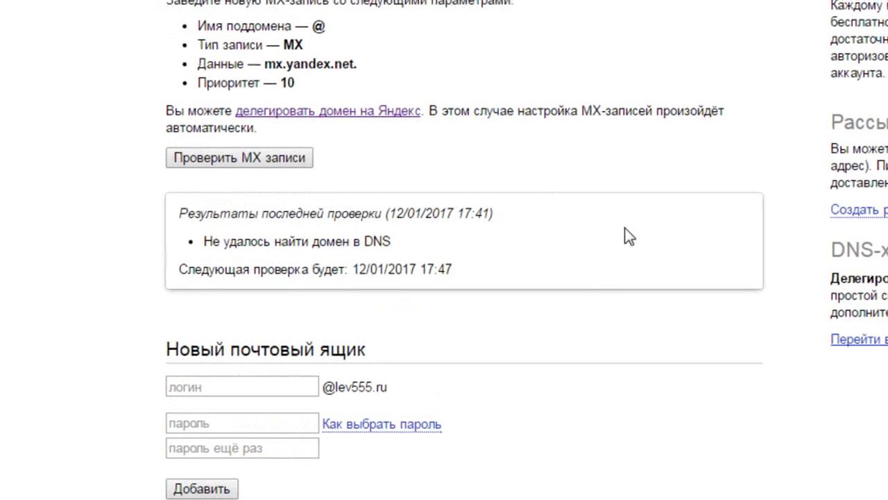
scroll(631, 259, "up", 3)
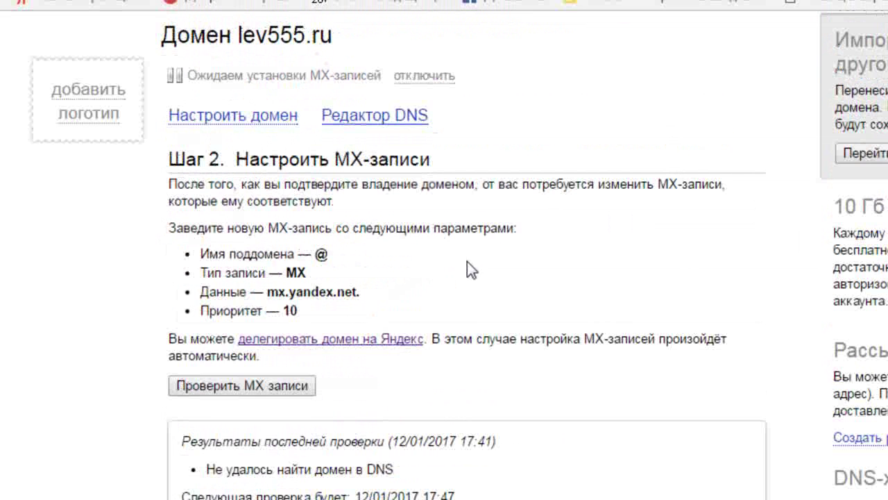
scroll(468, 262, "down", 2)
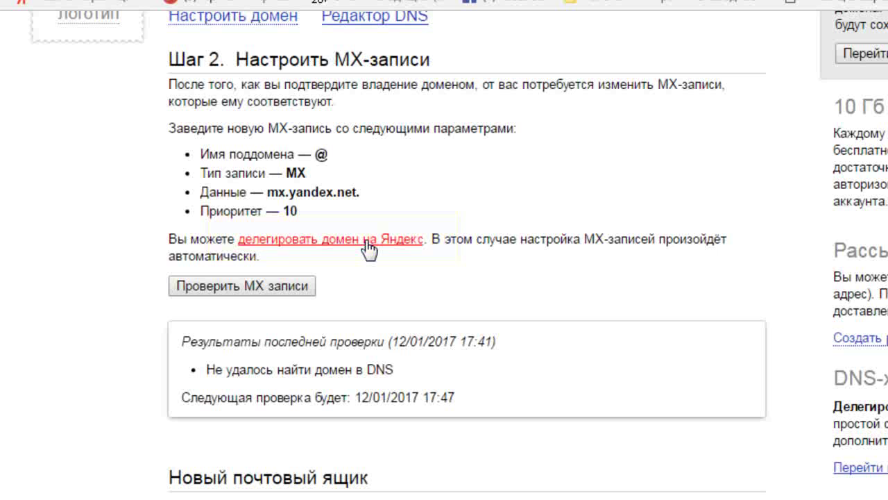
left_click(368, 248)
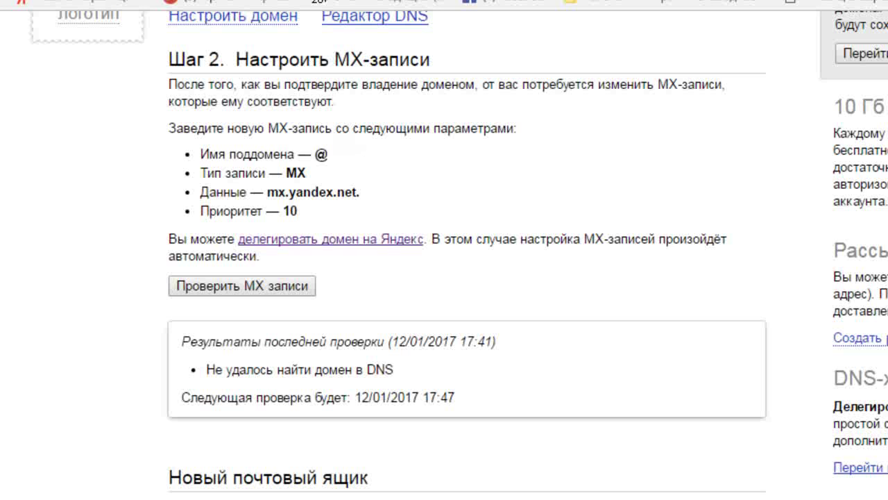
mouse_move(275, 82)
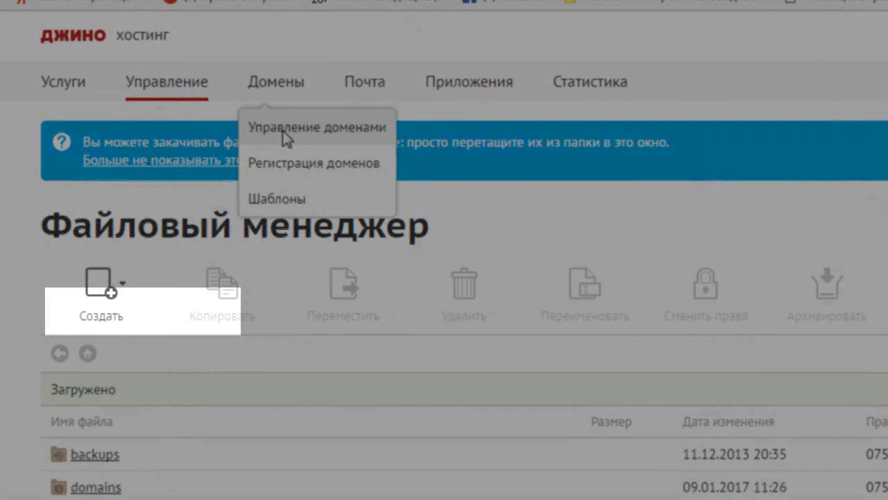
Open lev555.ru's DNS records in Jino and edit the existing mail.lev555.ru MX record
left_click(285, 138)
mouse_move(609, 97)
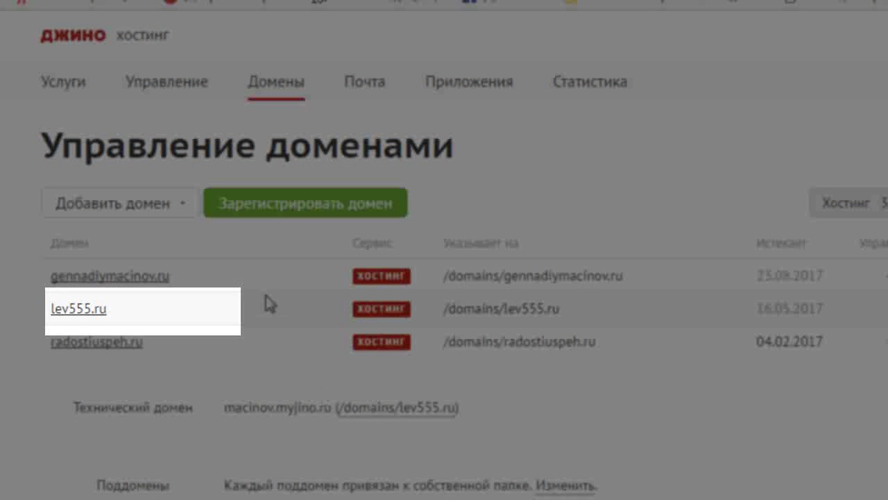
left_click(87, 313)
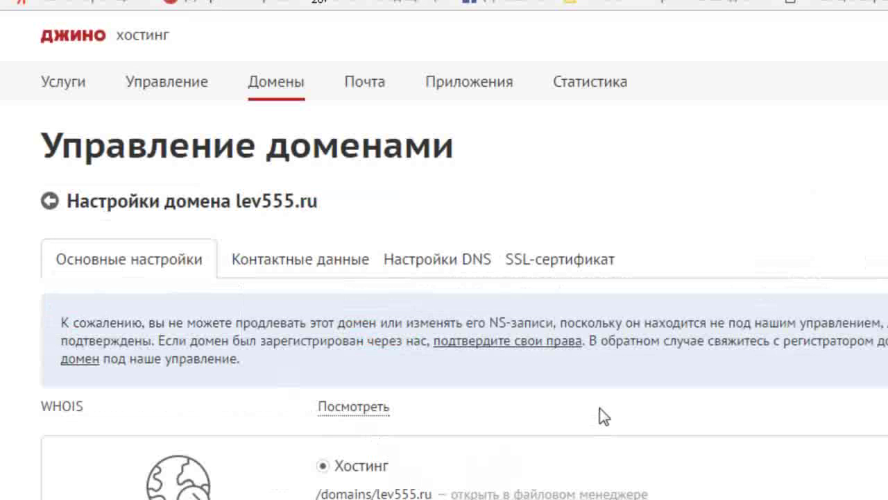
scroll(599, 409, "down", 2)
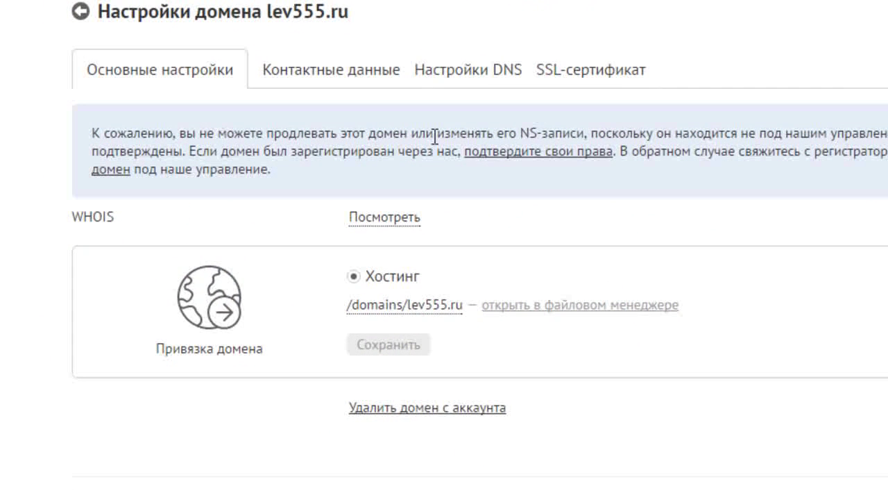
left_click(479, 71)
scroll(620, 20, "down", 3)
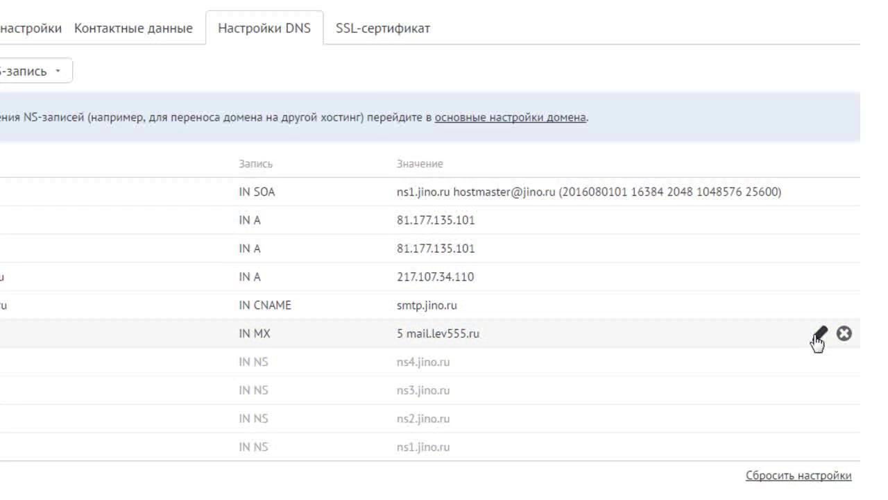
left_click(819, 335)
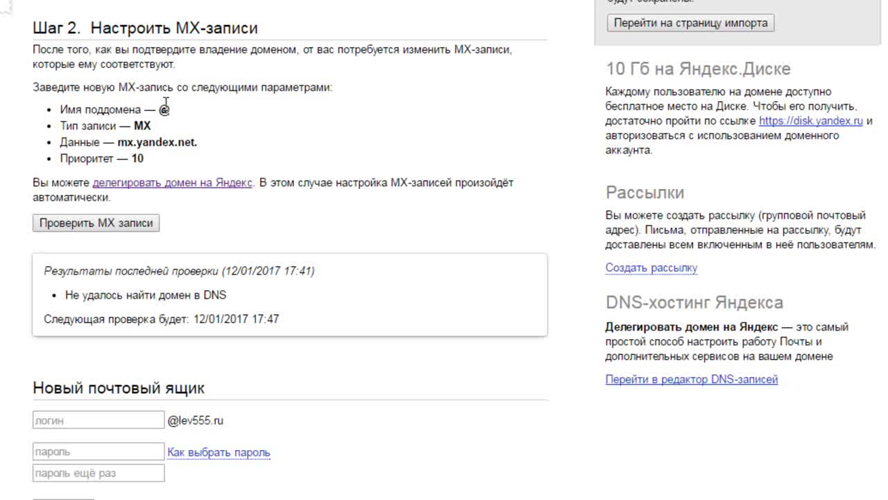
Set the MX record to subdomain @, priority 10, server mx.yandex.net without trailing dot, and save
left_click_drag(158, 109, 169, 111)
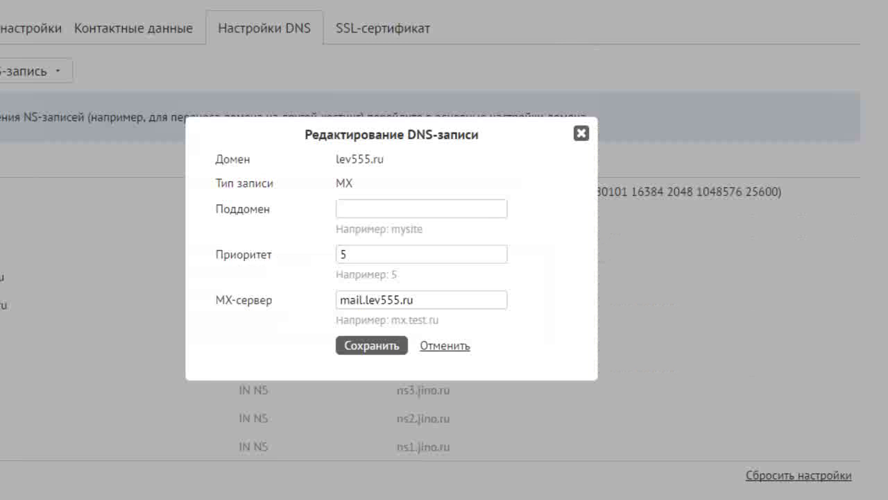
left_click(345, 210)
type("@")
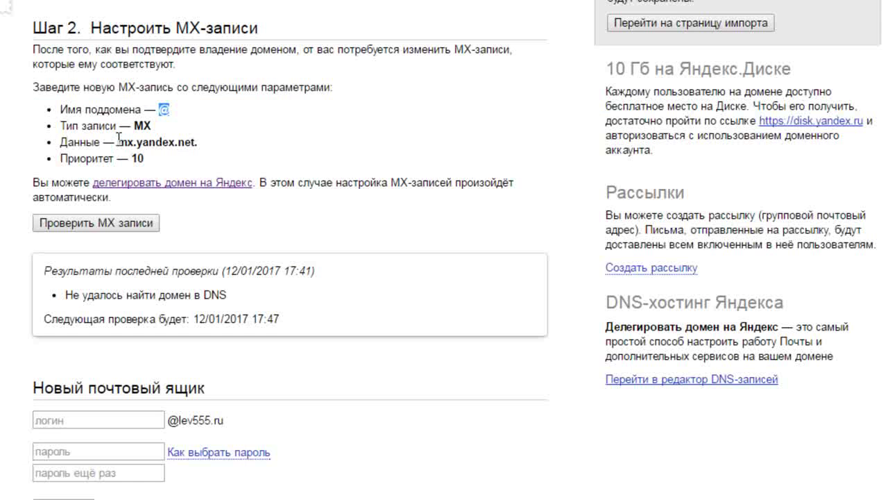
left_click_drag(118, 141, 201, 142)
key("ctrl+c")
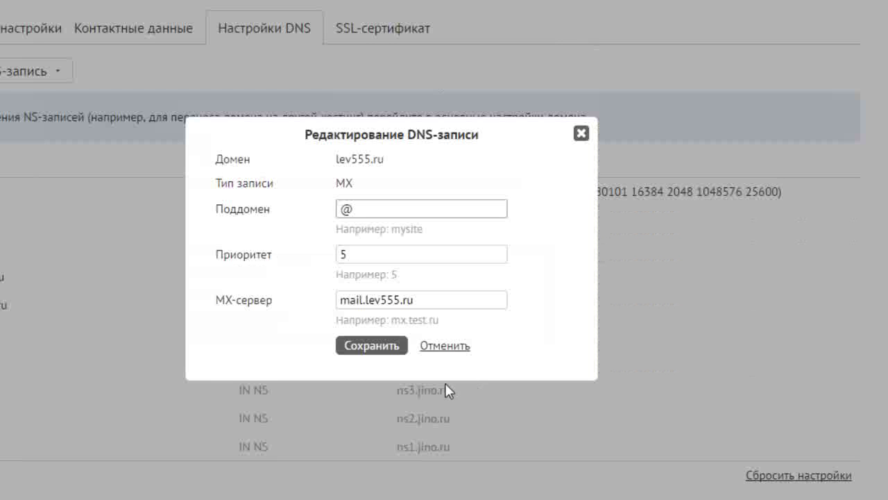
left_click(343, 255)
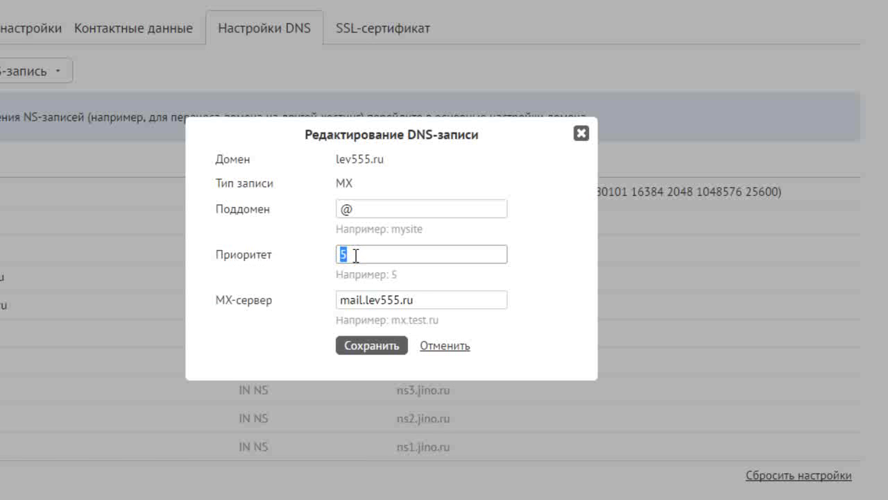
type("10")
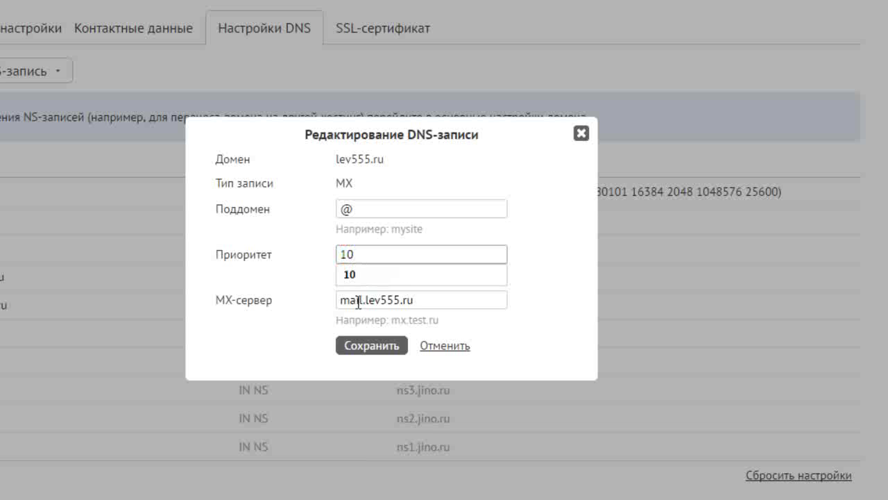
left_click_drag(339, 299, 422, 300)
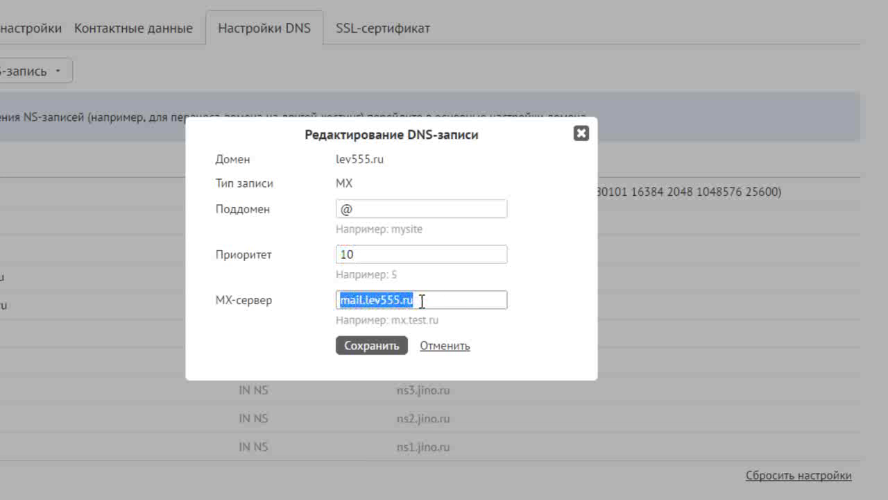
key("ctrl+v")
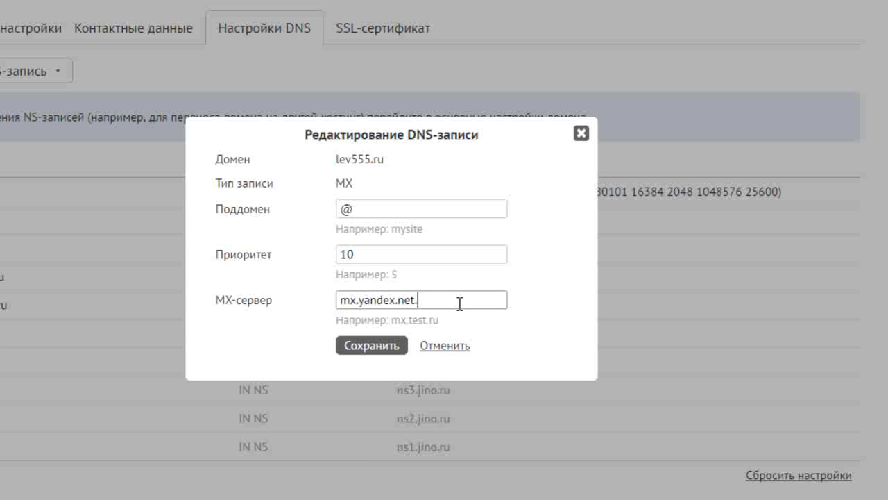
key("BackSpace")
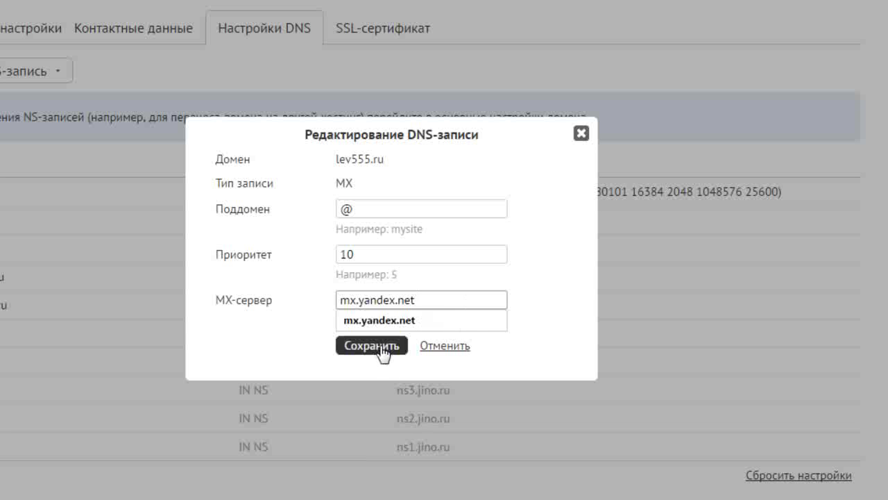
left_click(383, 350)
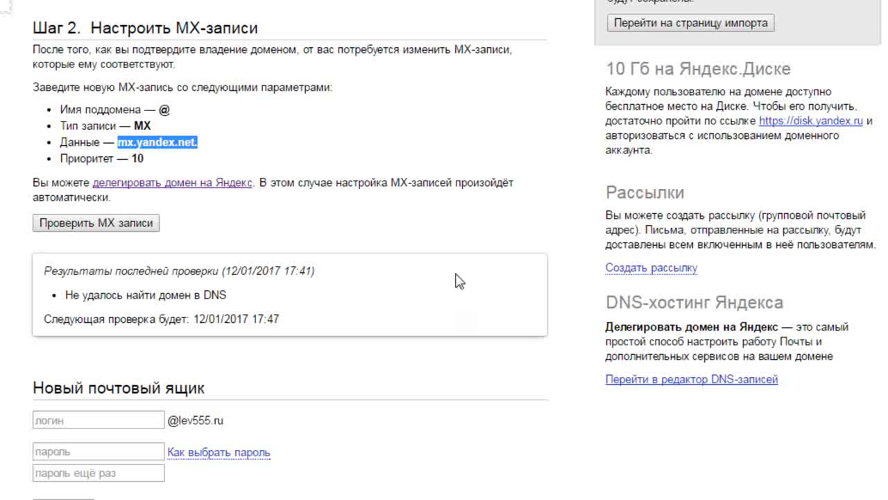
Rerun the MX check, which reports no MX record at 17:43, next check 17:51
left_click(102, 226)
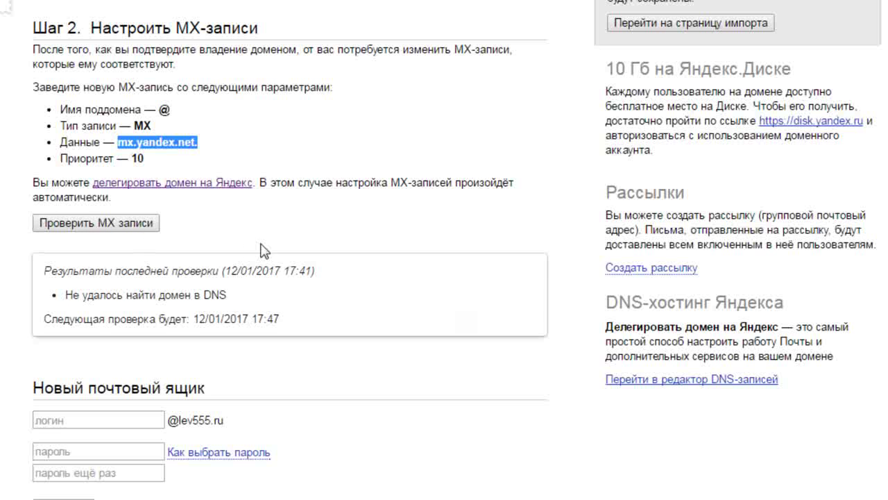
scroll(214, 155, "down", 1)
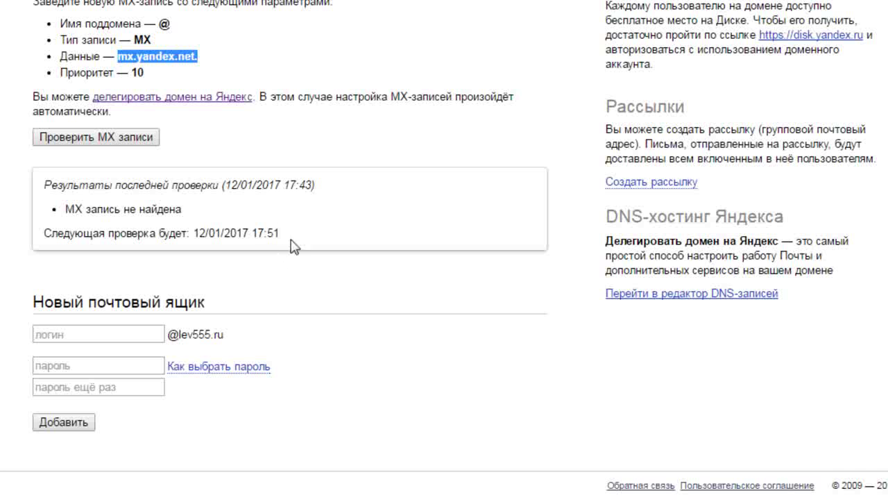
Add a new lev555.ru mailbox, entering its login and the password twice
left_click(111, 333)
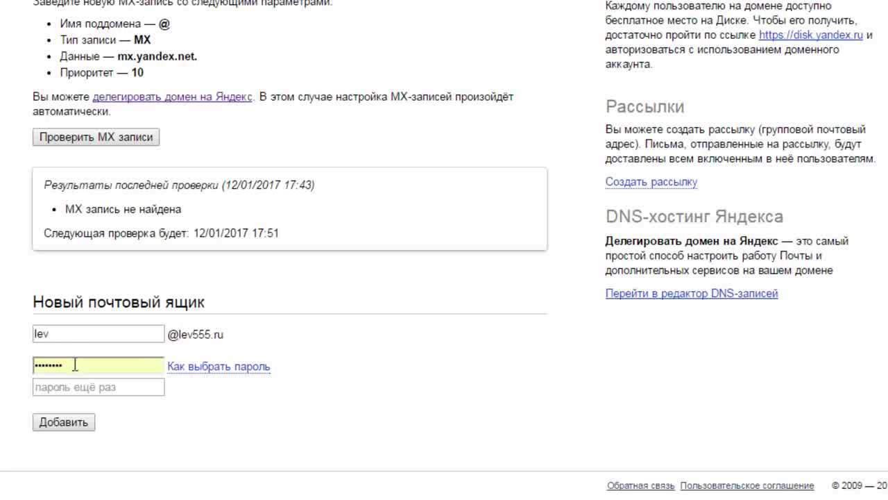
key("ctrl+a")
key("ctrl+v")
type("••")
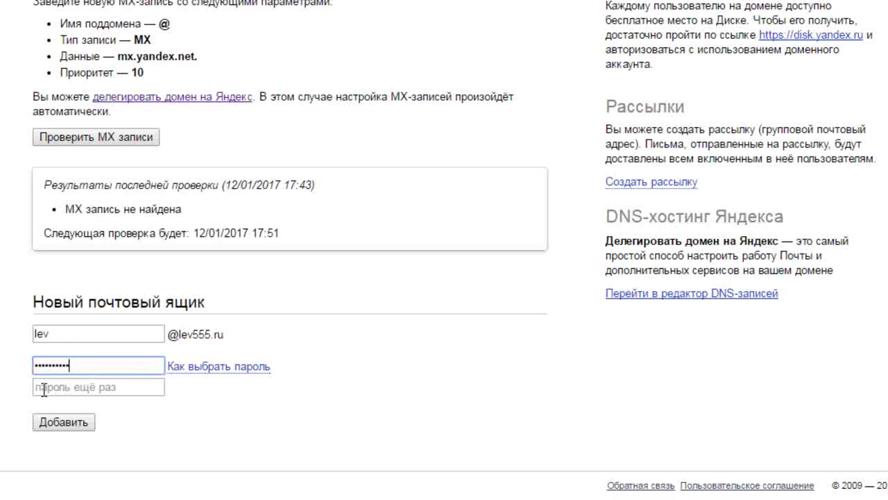
left_click(46, 387)
type("••••••••••")
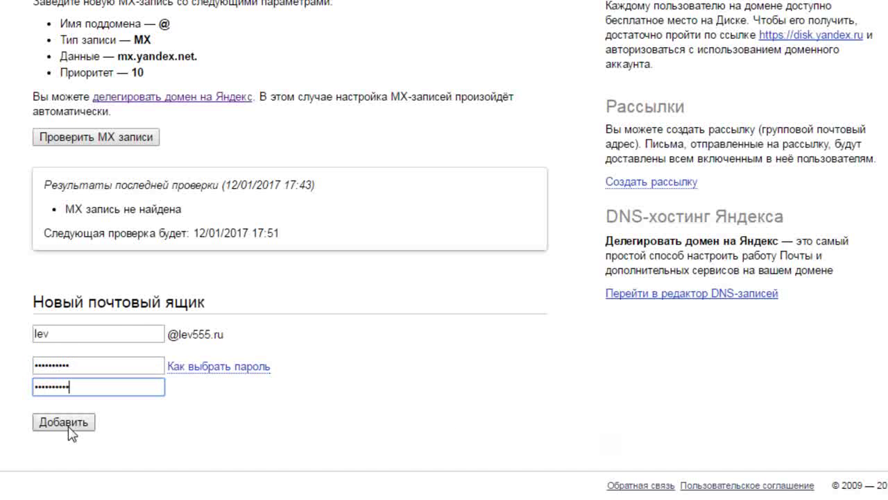
left_click(69, 422)
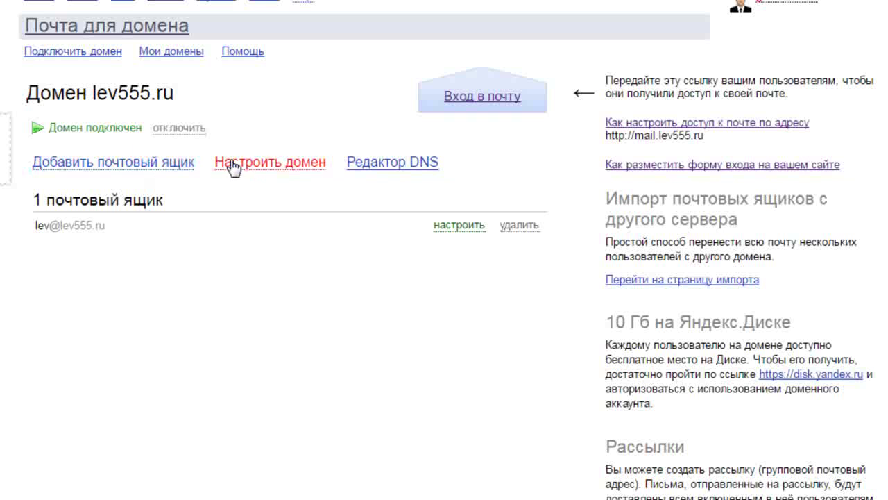
left_click(297, 174)
left_click(296, 172)
left_click(461, 229)
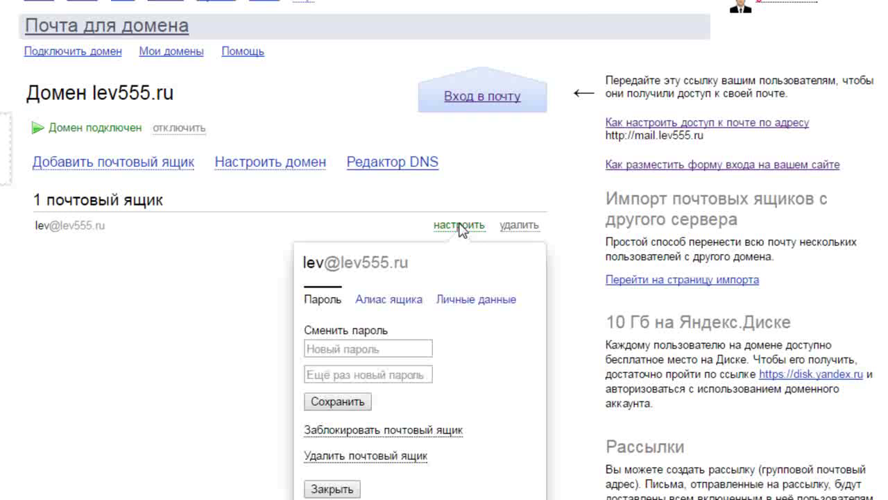
left_click(461, 228)
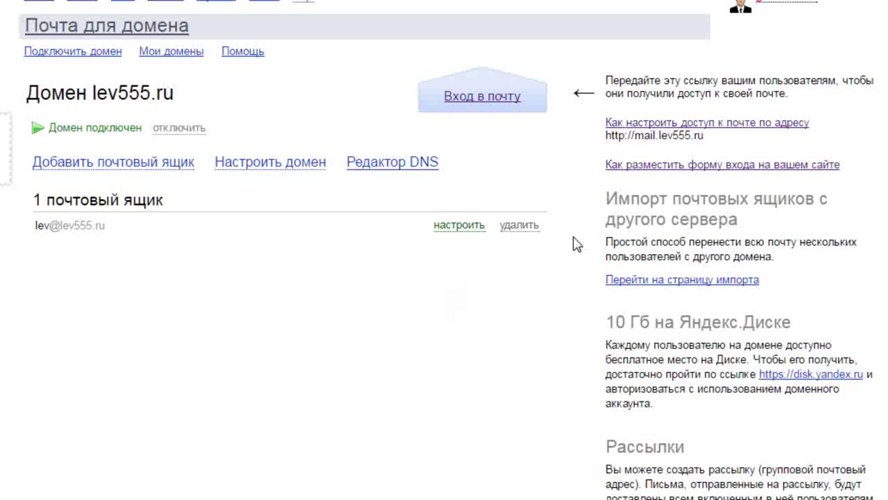
Sign in as the new mailbox and dismiss the overlay to view the registration completion form
left_click(795, 5)
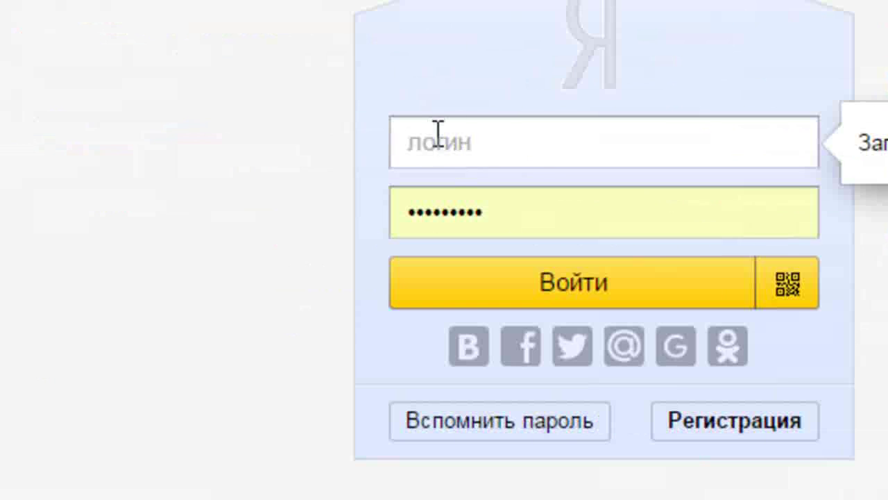
left_click(422, 148)
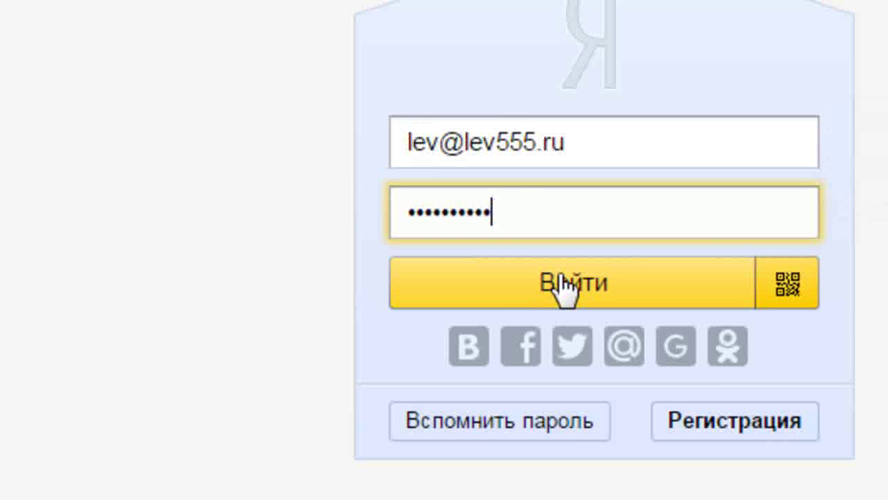
left_click(569, 295)
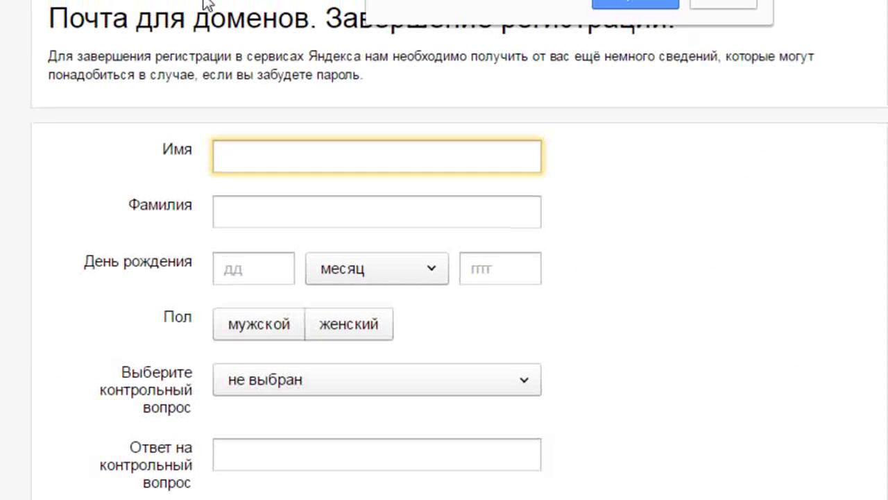
scroll(793, 203, "down", 2)
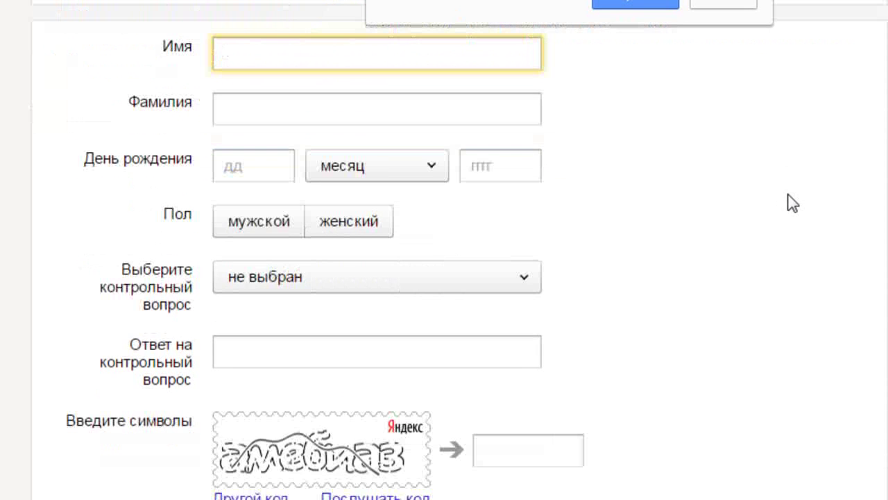
scroll(793, 203, "down", 2)
scroll(793, 203, "up", 4)
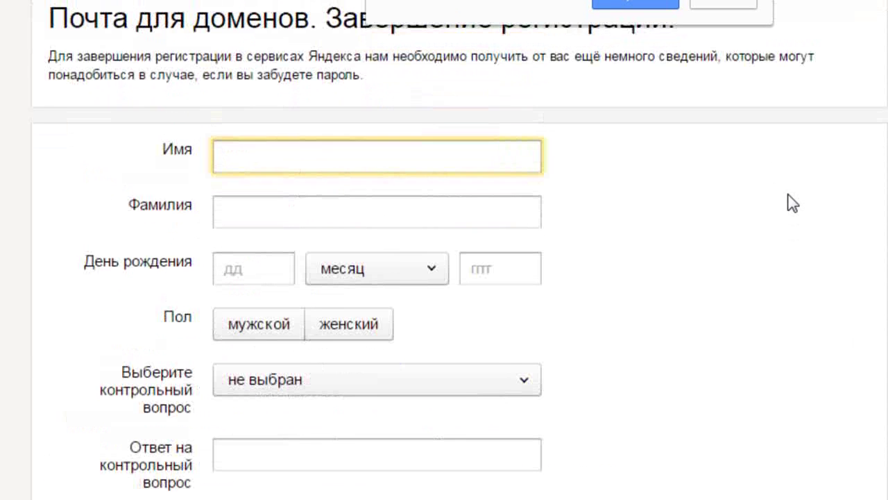
left_click(732, 3)
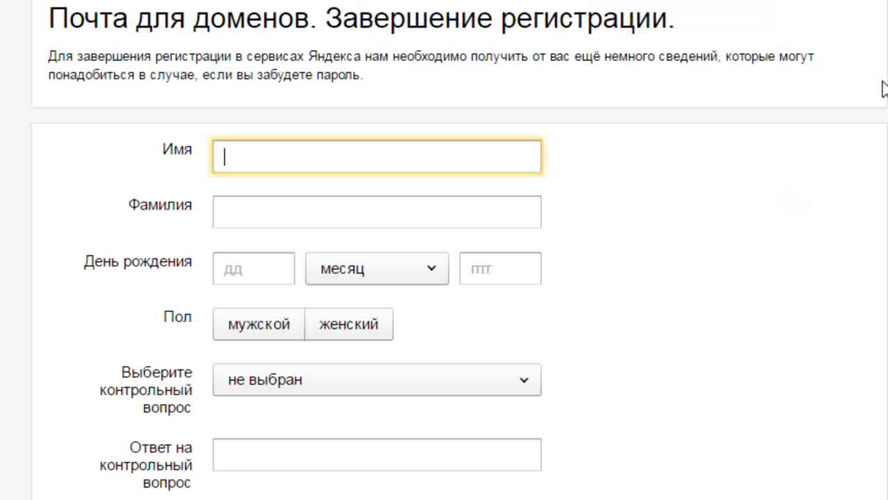
scroll(864, 90, "down", 1)
scroll(863, 90, "down", 3)
scroll(863, 90, "up", 2)
scroll(863, 90, "up", 2)
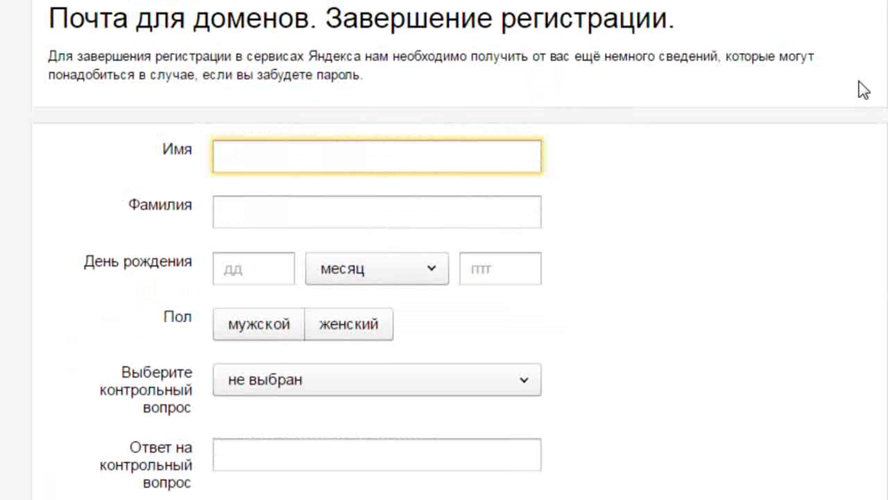